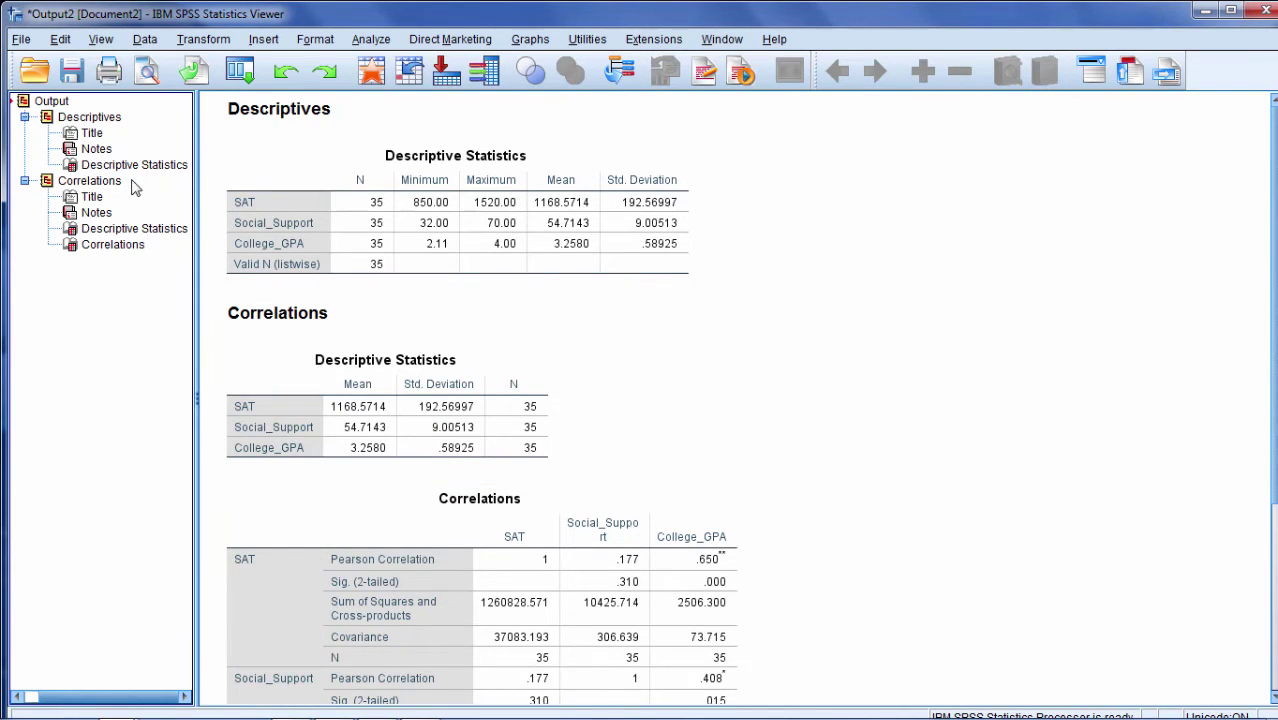
# - Enter 'Amazing Data - Janurary Results' as the page header in Page Attributes, keeping the 'Page &[Page]' footer
pyautogui.click(20, 40)
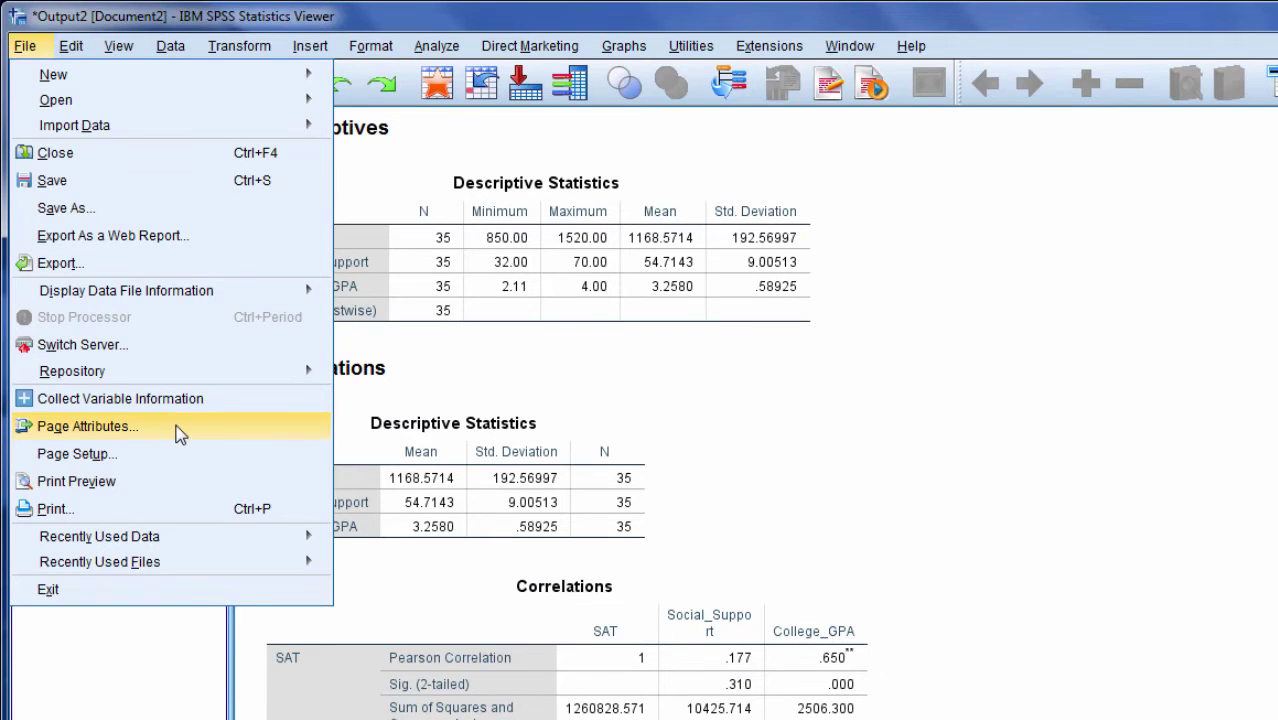
pyautogui.click(180, 430)
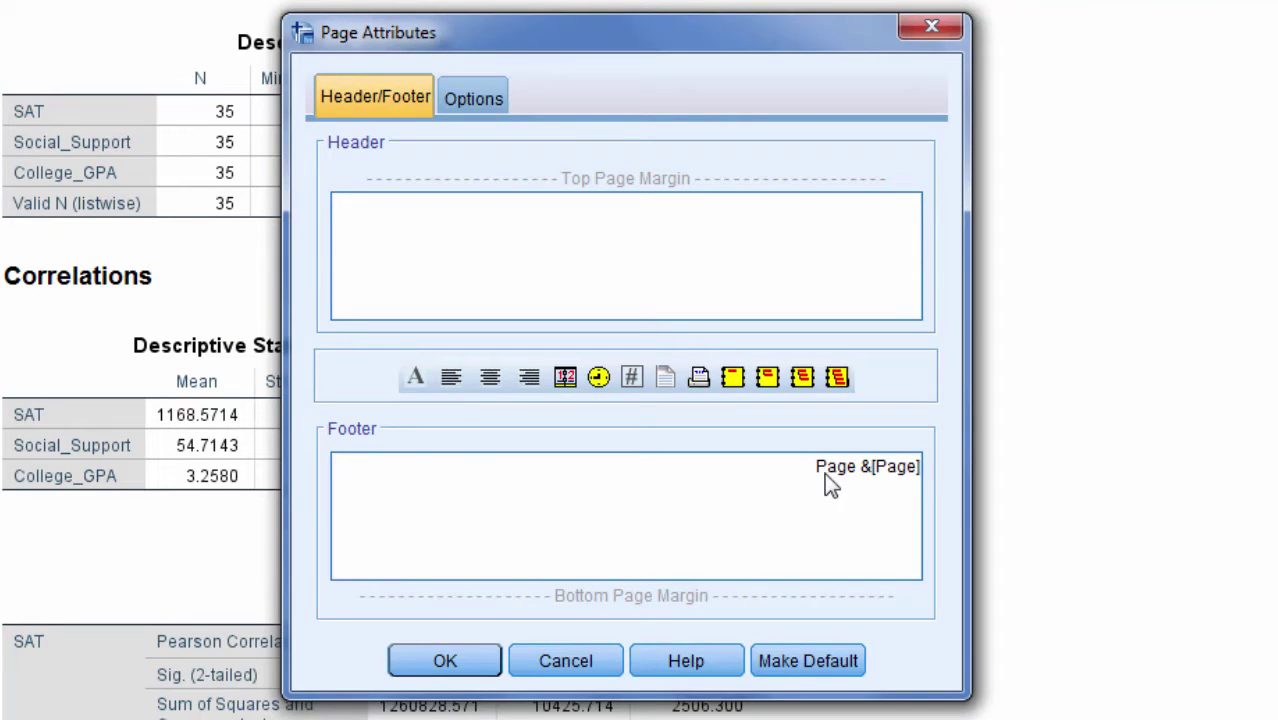
pyautogui.moveTo(816, 472); pyautogui.dragTo(907, 477)
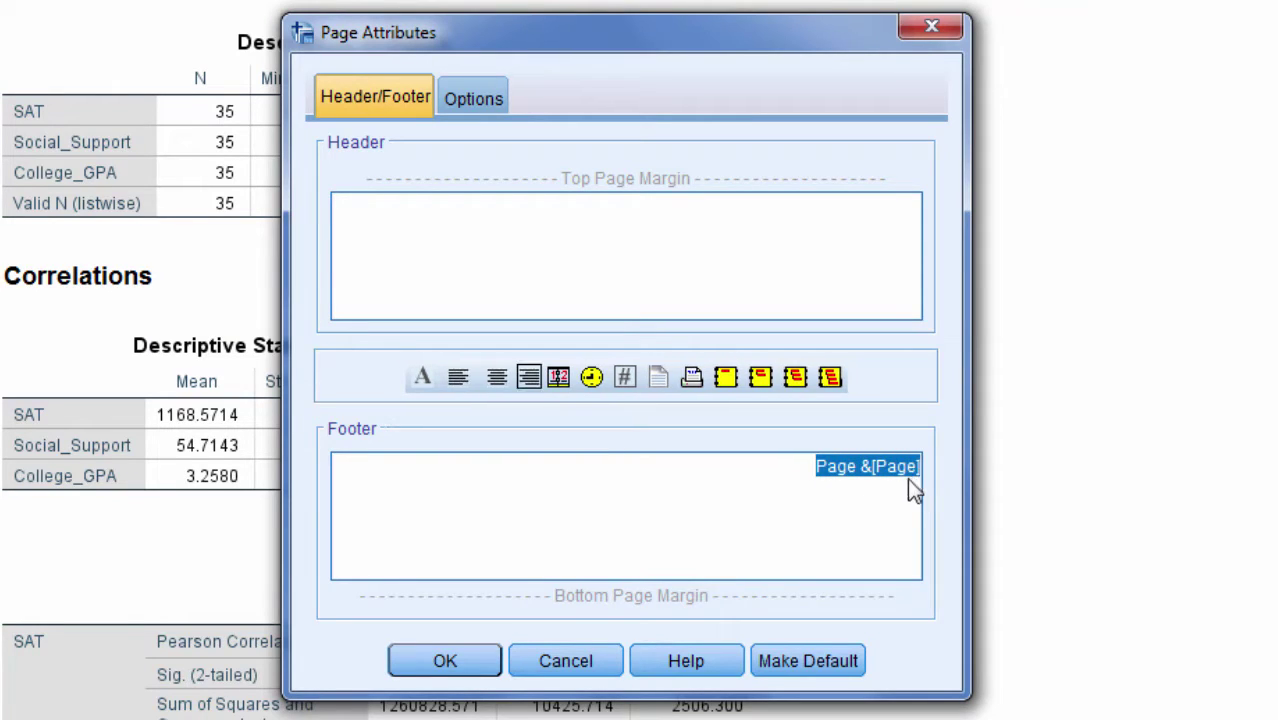
pyautogui.click(835, 483)
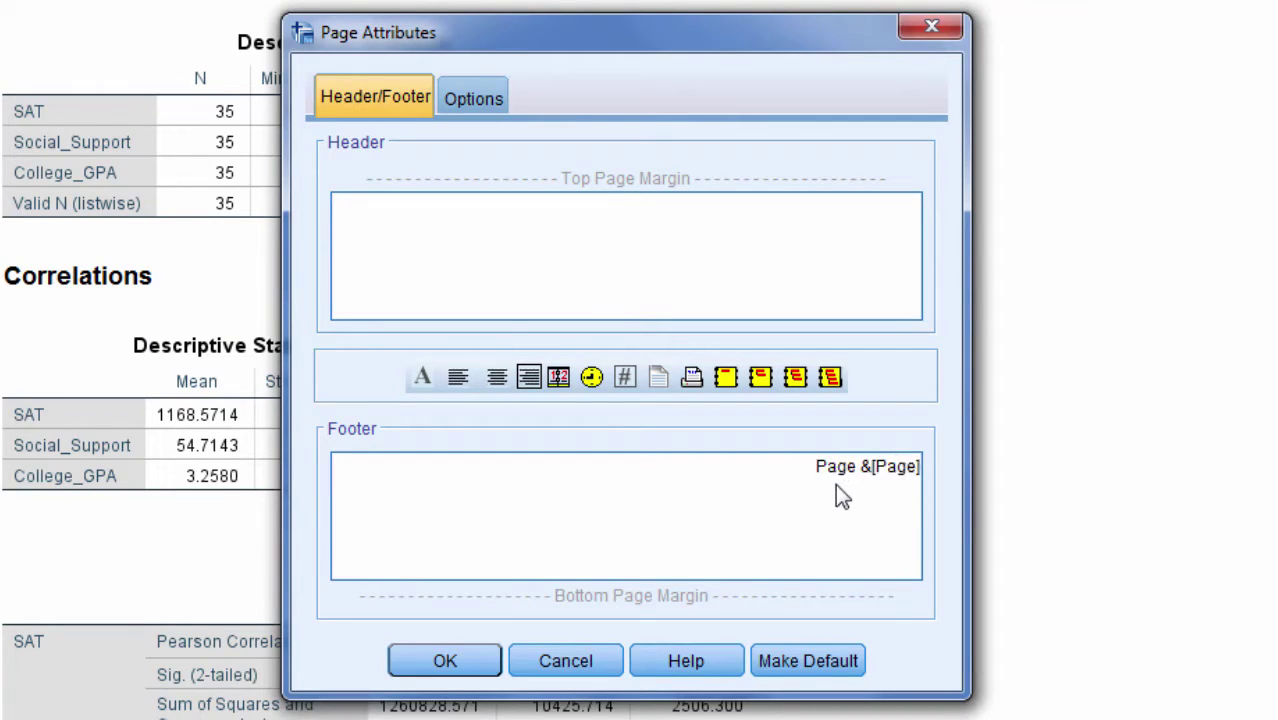
pyautogui.click(431, 228)
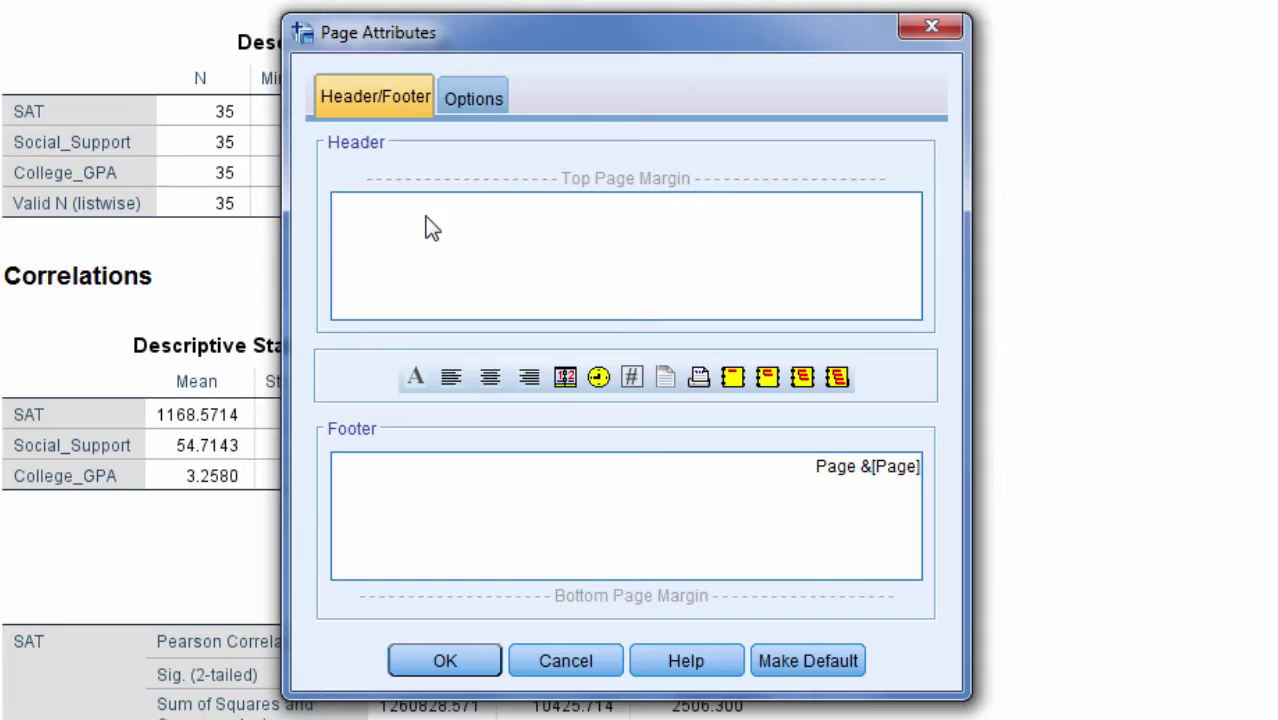
pyautogui.write('Amazing Data - Janurary ')
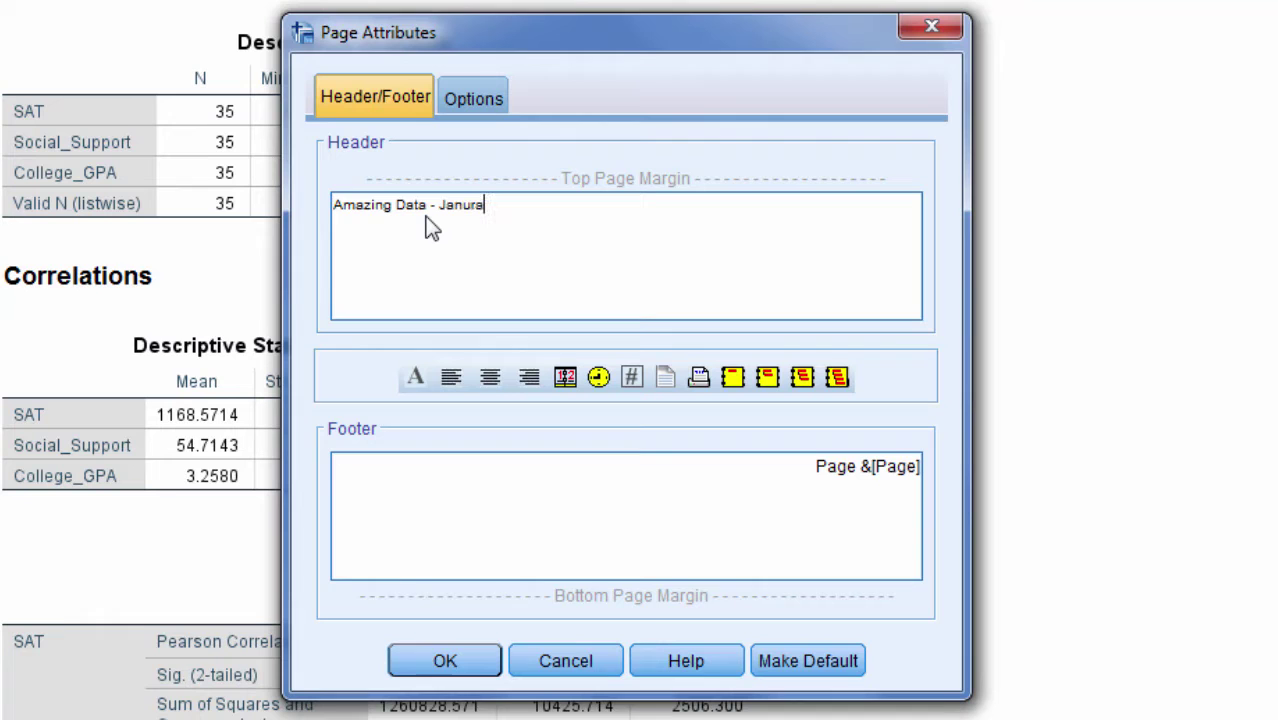
pyautogui.write('Results')
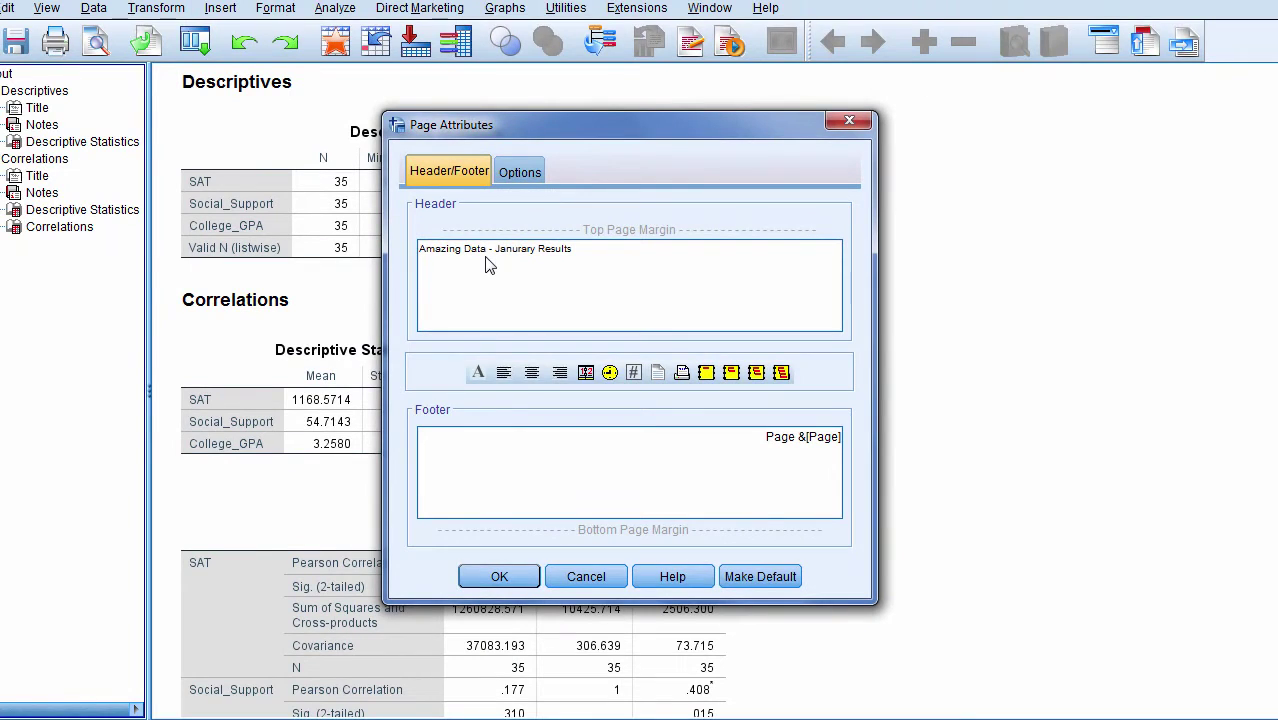
# - Apply the new header and view the output in Print Preview, with 'Page 1' shown at the bottom
pyautogui.click(522, 579)
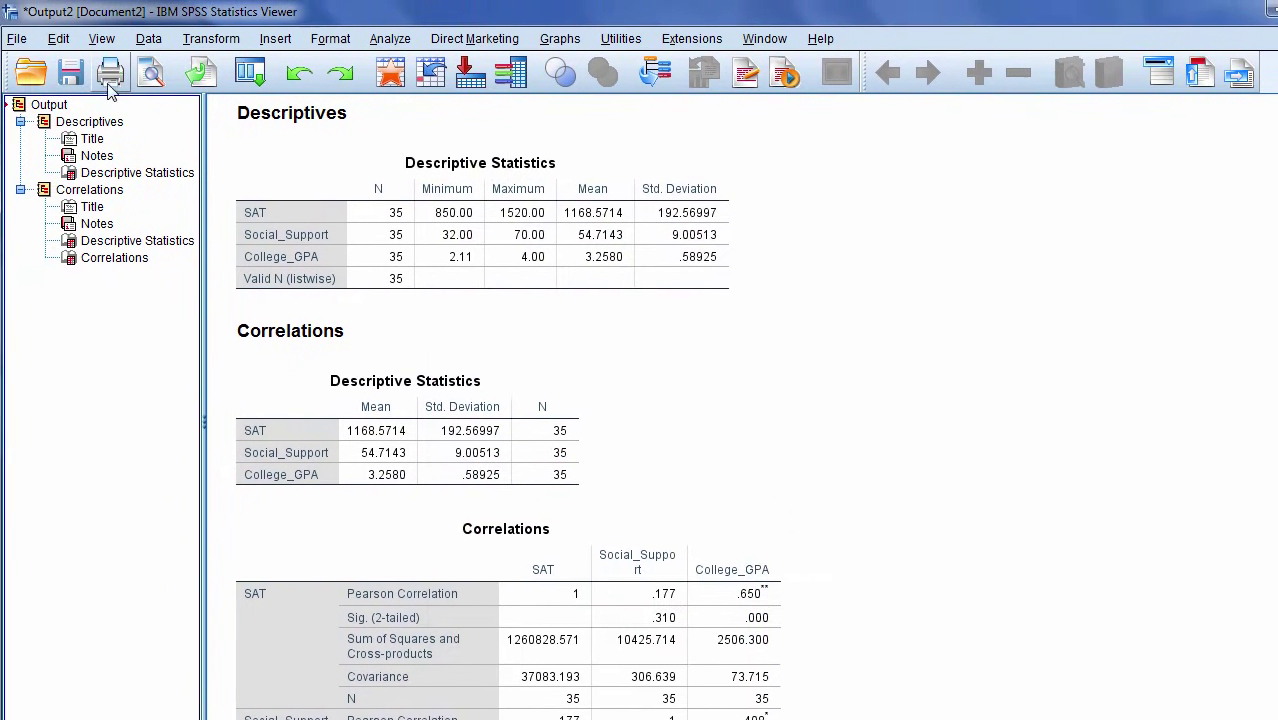
pyautogui.click(16, 38)
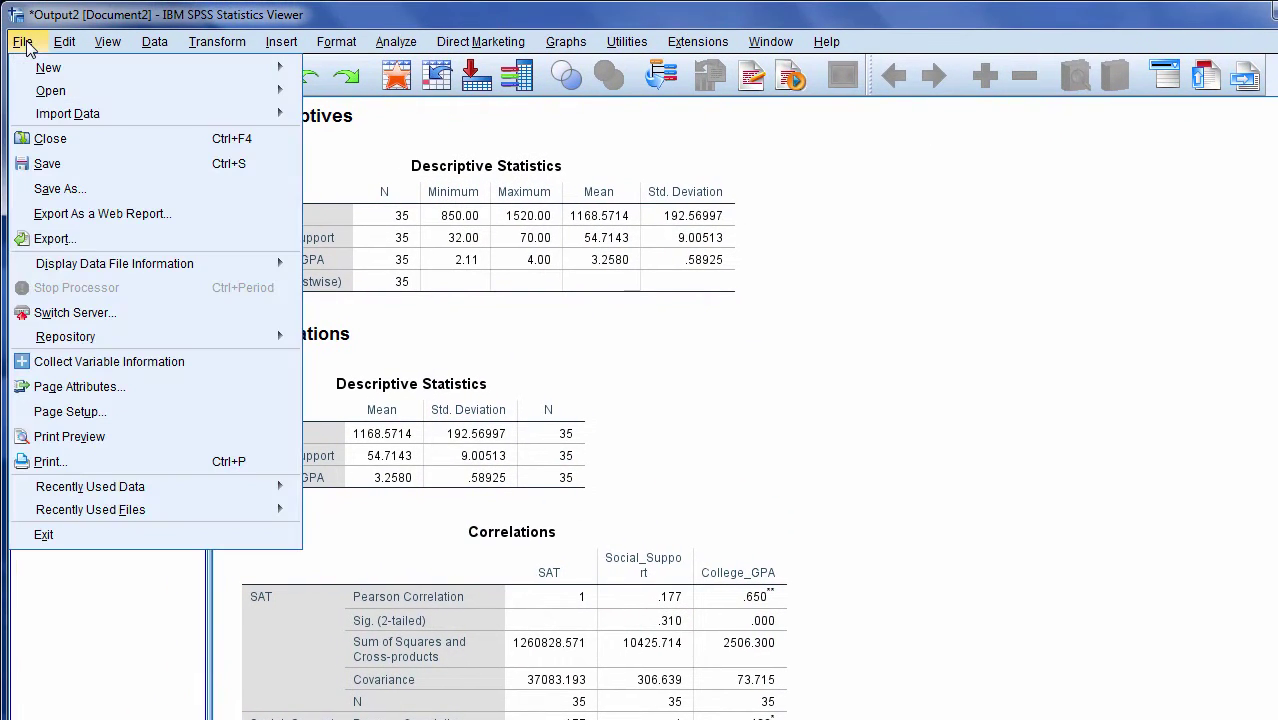
pyautogui.click(107, 437)
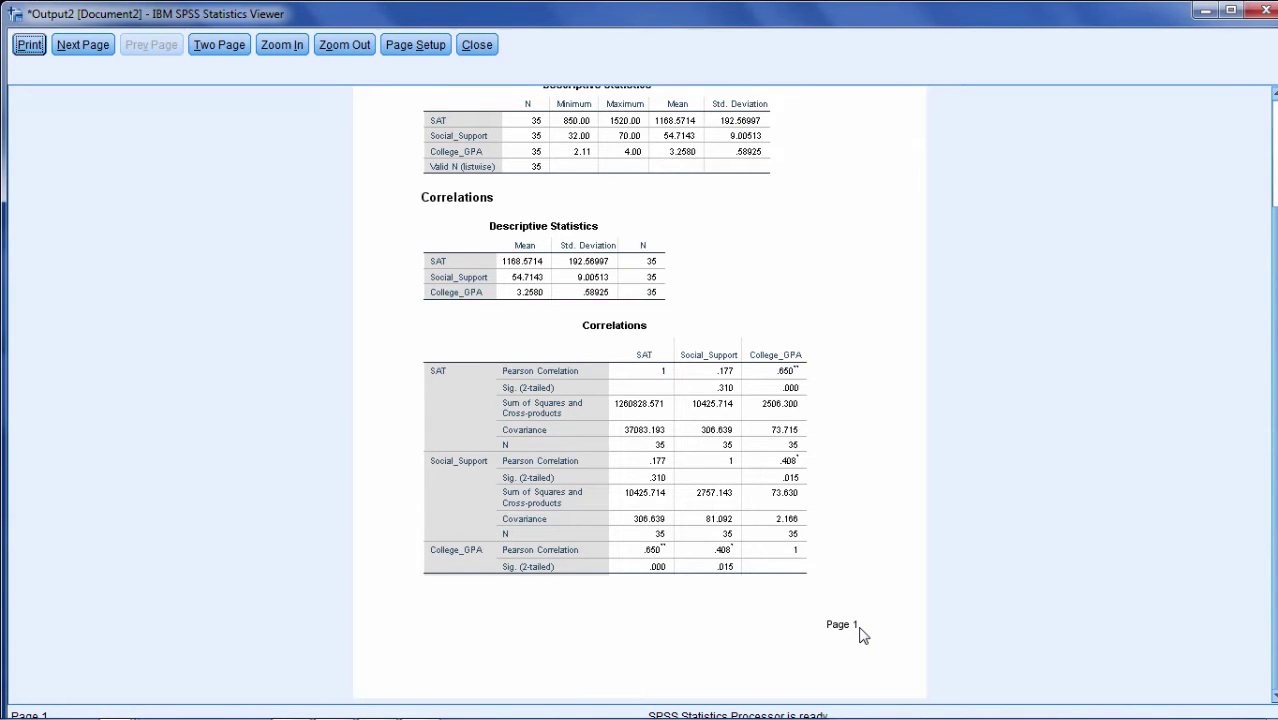
# - Close the print preview and reopen the Page Attributes settings
pyautogui.click(477, 44)
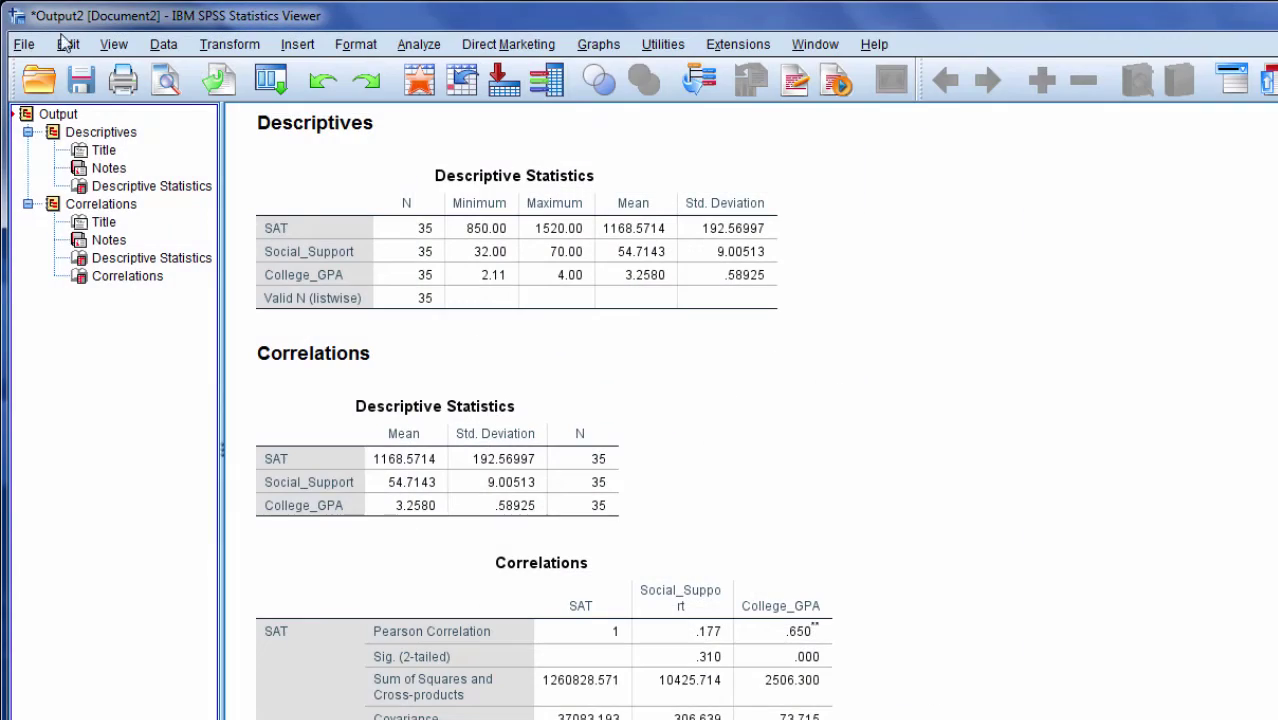
pyautogui.click(22, 44)
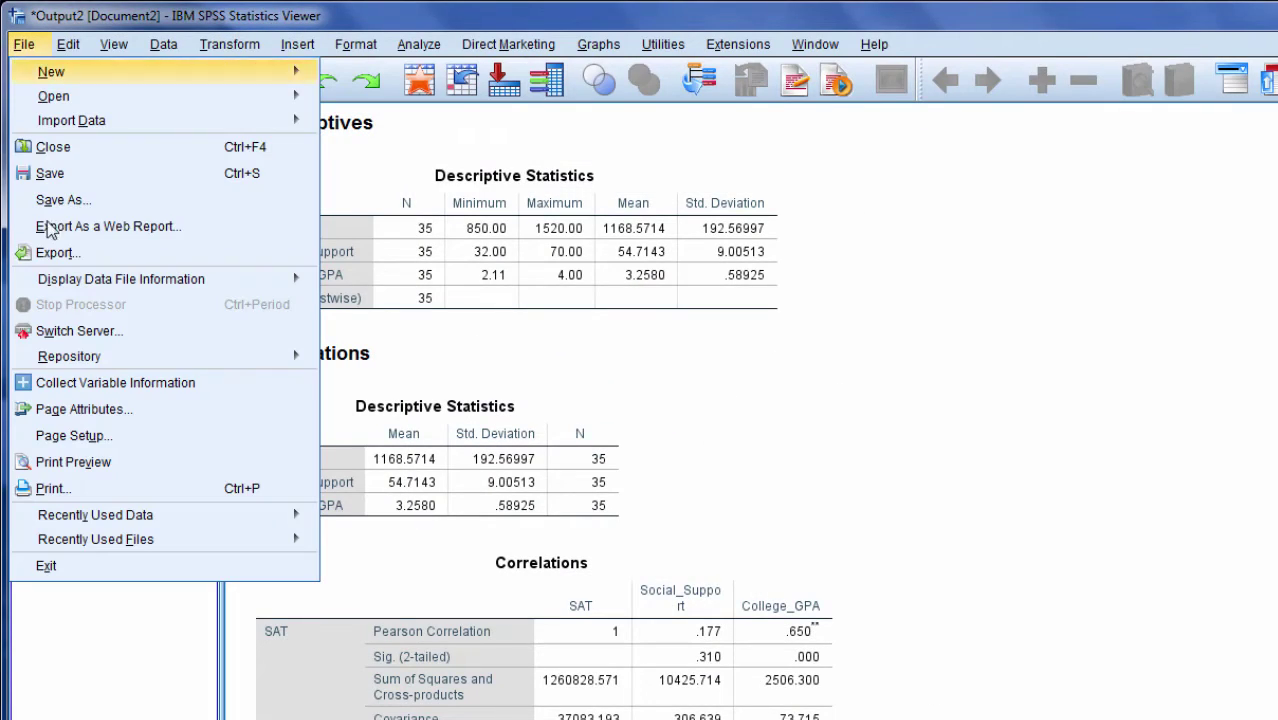
pyautogui.click(100, 409)
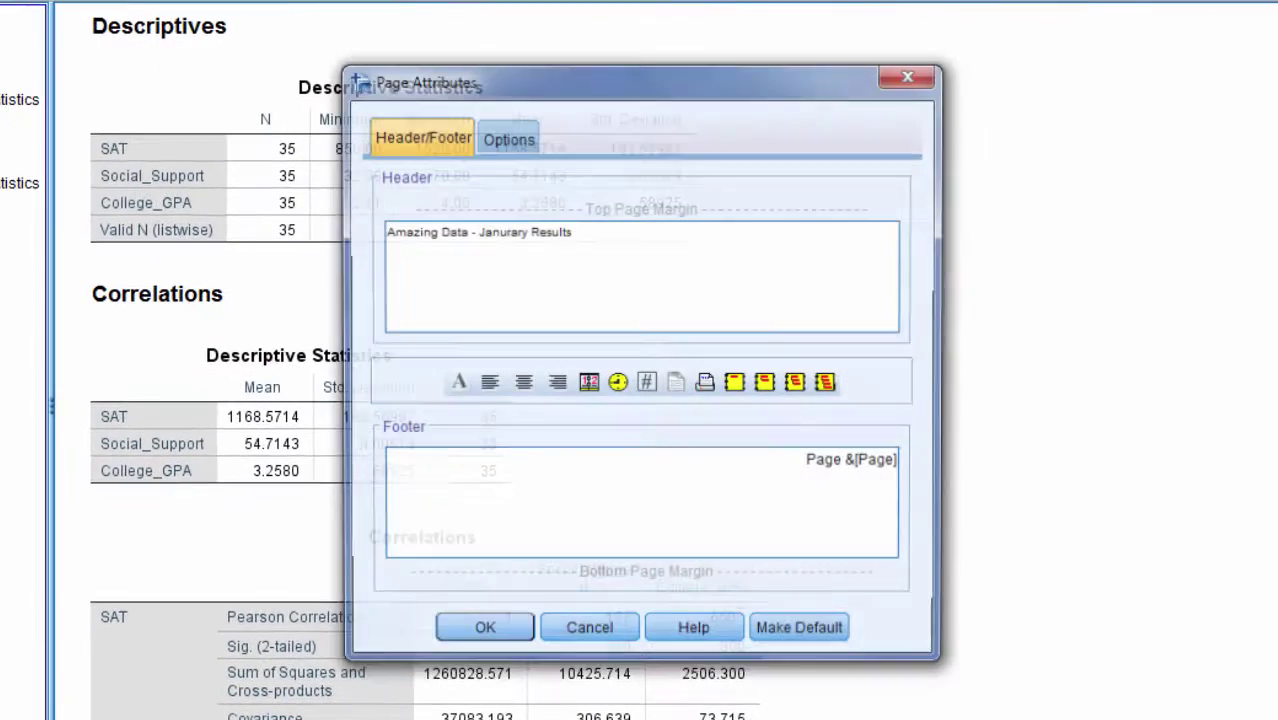
# - Insert 'Number' after 'Page' so the footer reads 'Page Number &[Page]'
pyautogui.moveTo(849, 463); pyautogui.dragTo(905, 497)
pyautogui.click(866, 478)
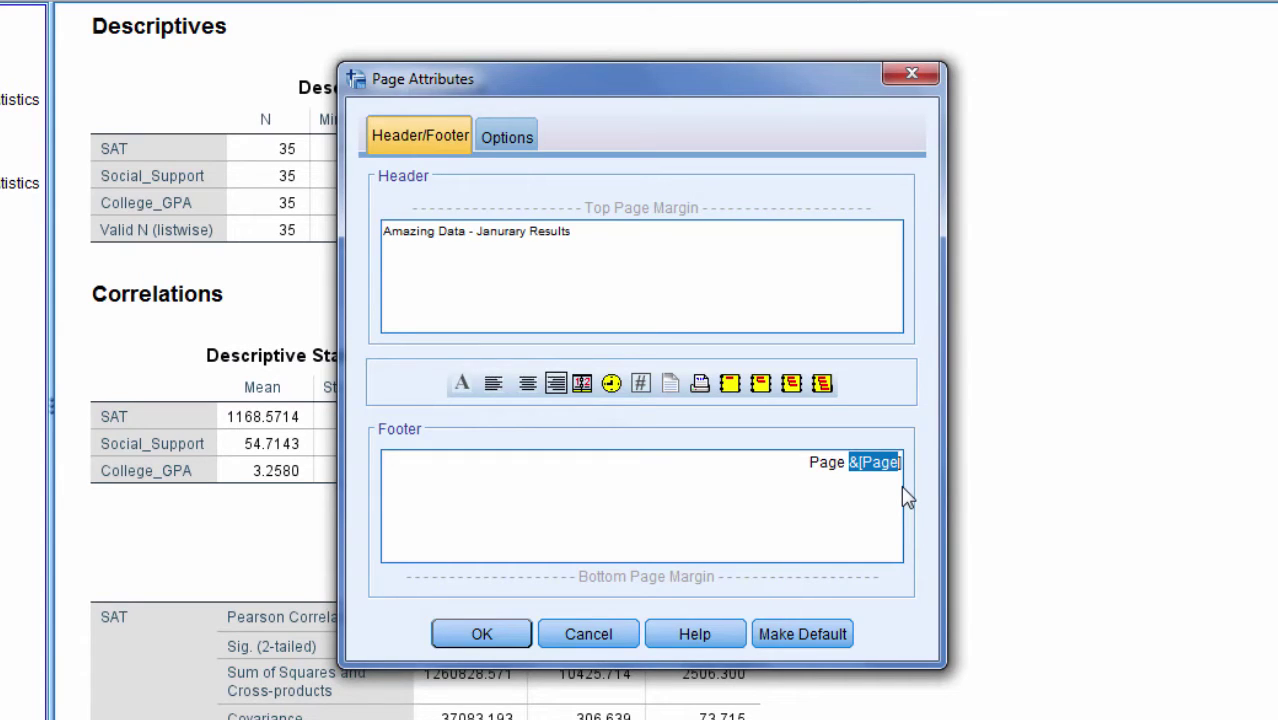
pyautogui.click(859, 477)
pyautogui.moveTo(859, 477); pyautogui.dragTo(903, 480)
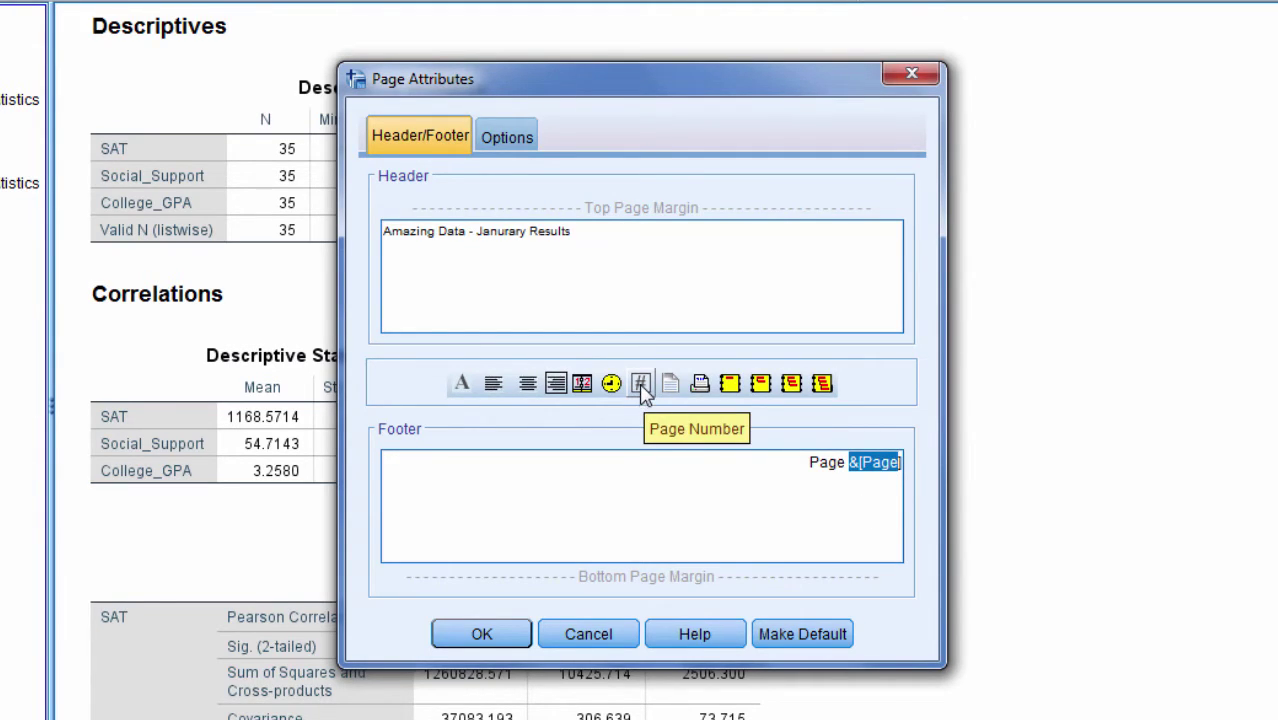
pyautogui.click(864, 484)
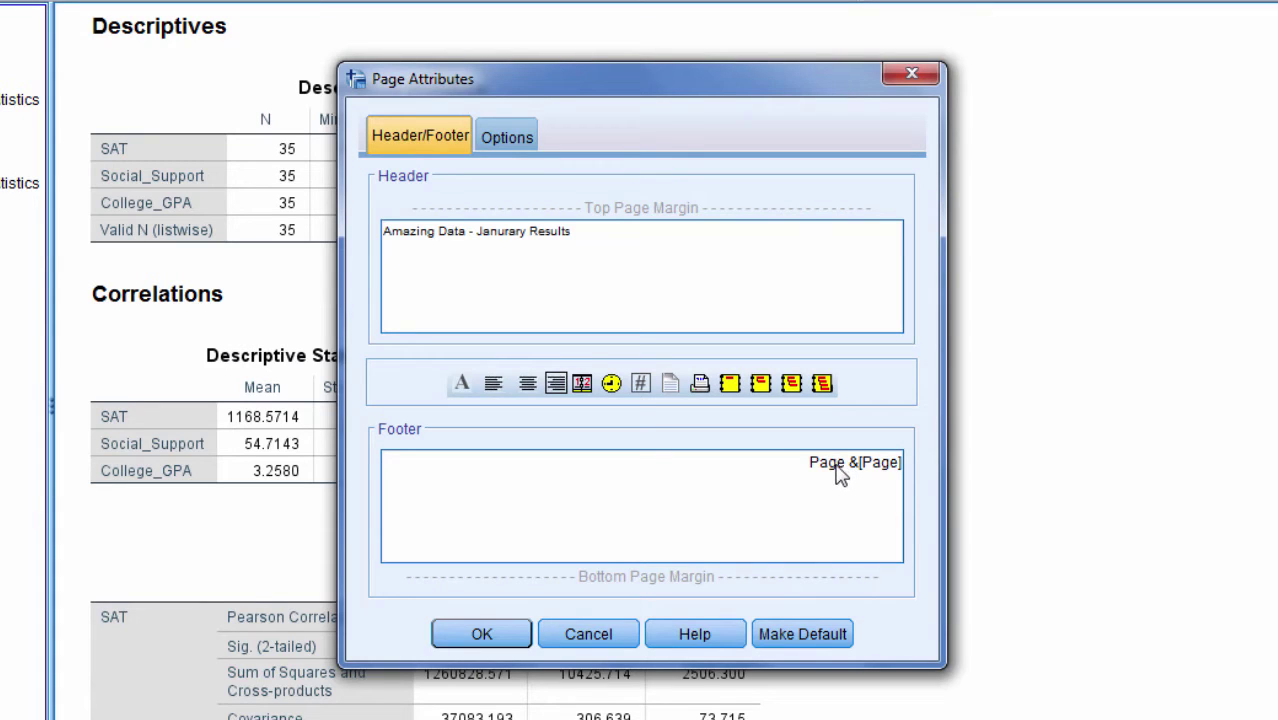
pyautogui.doubleClick(838, 476)
pyautogui.click(850, 474)
pyautogui.write('Number')
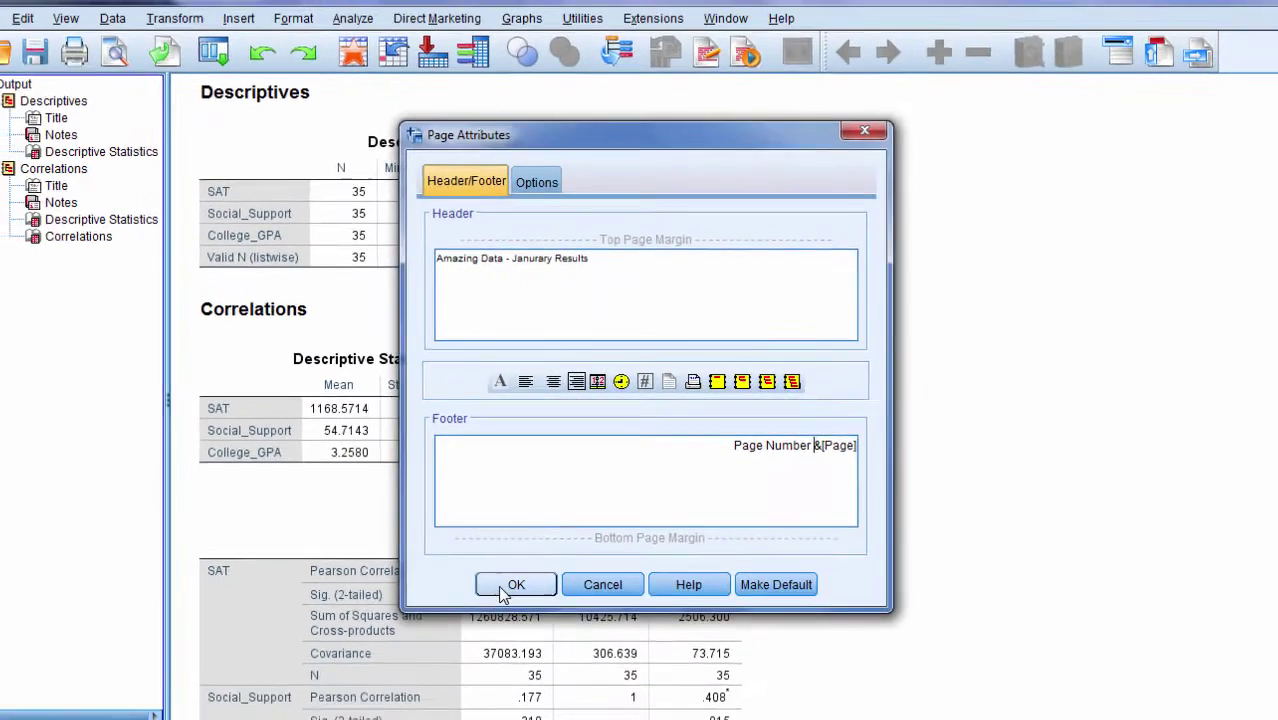
pyautogui.click(481, 634)
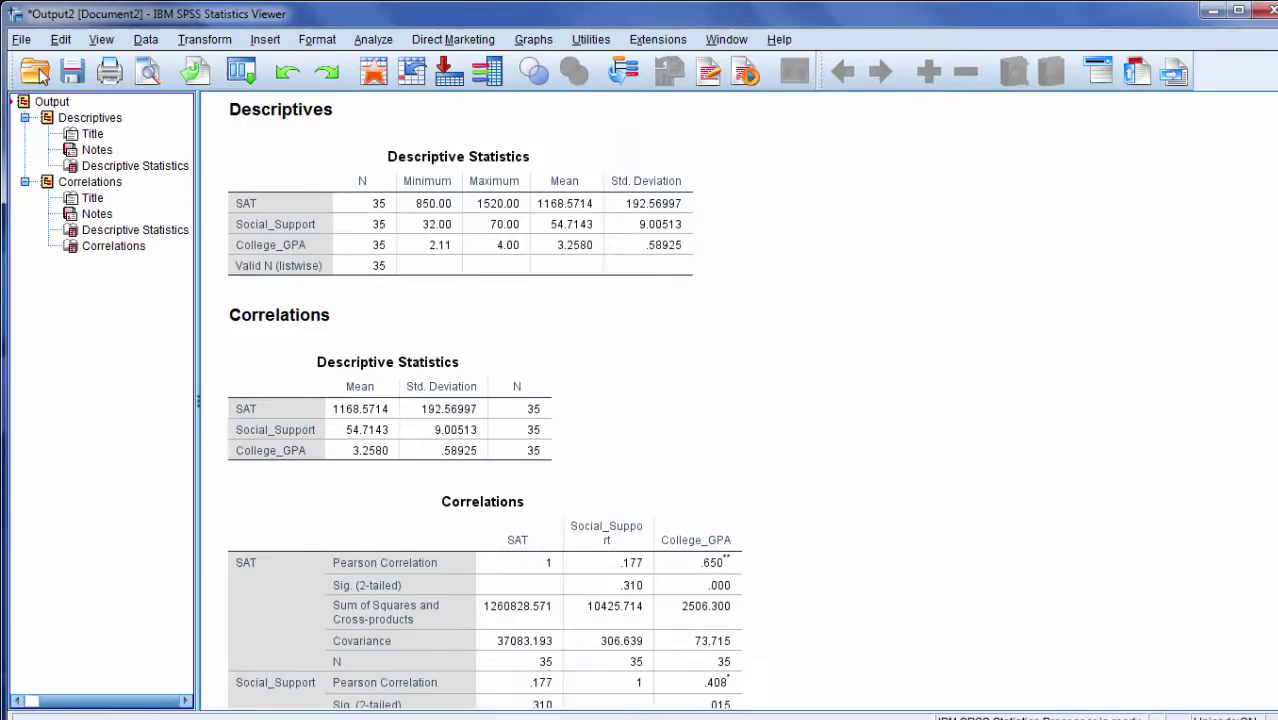
pyautogui.click(21, 39)
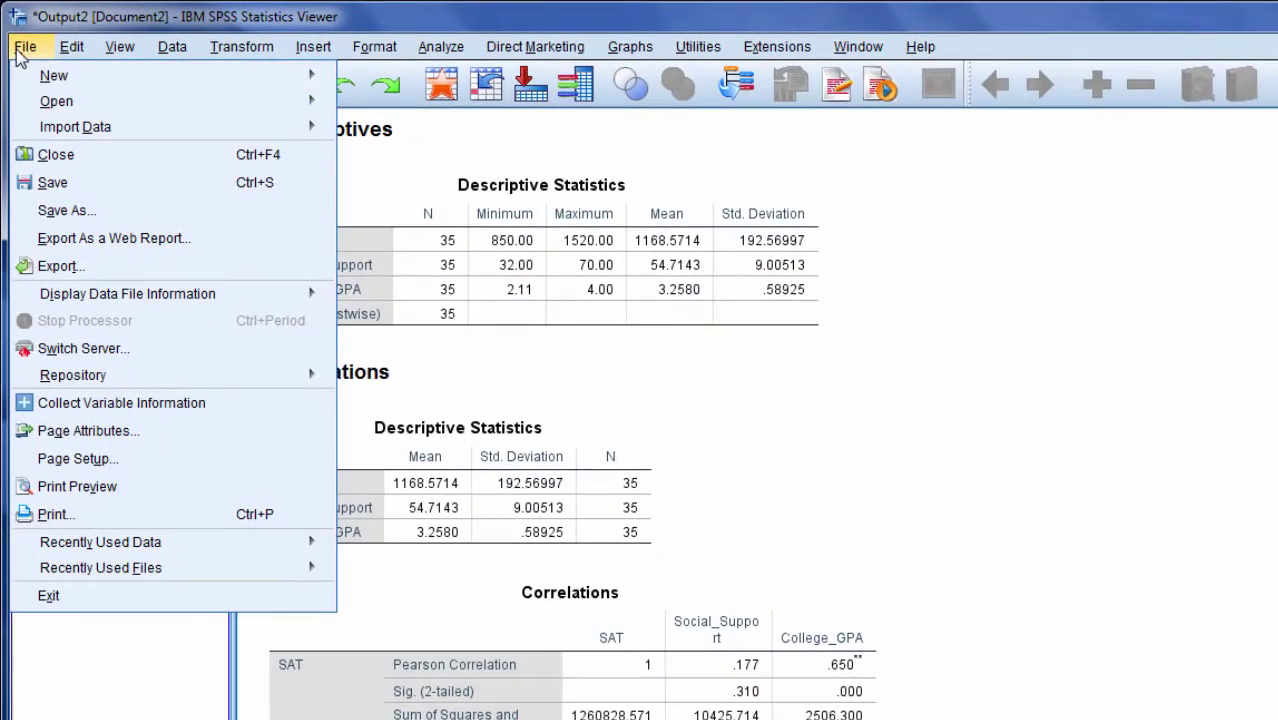
pyautogui.click(84, 488)
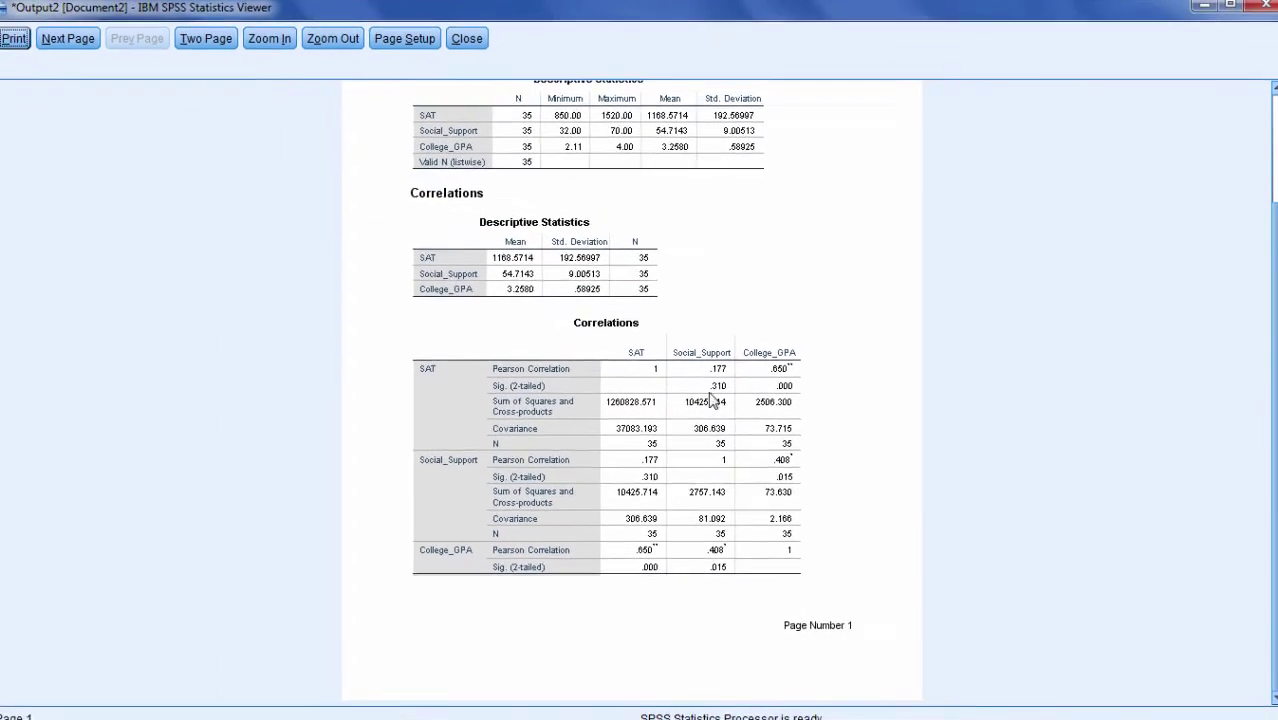
# - Close the preview and delete 'Number' and its extra space, restoring the footer to 'Page &[Page]'
pyautogui.click(478, 47)
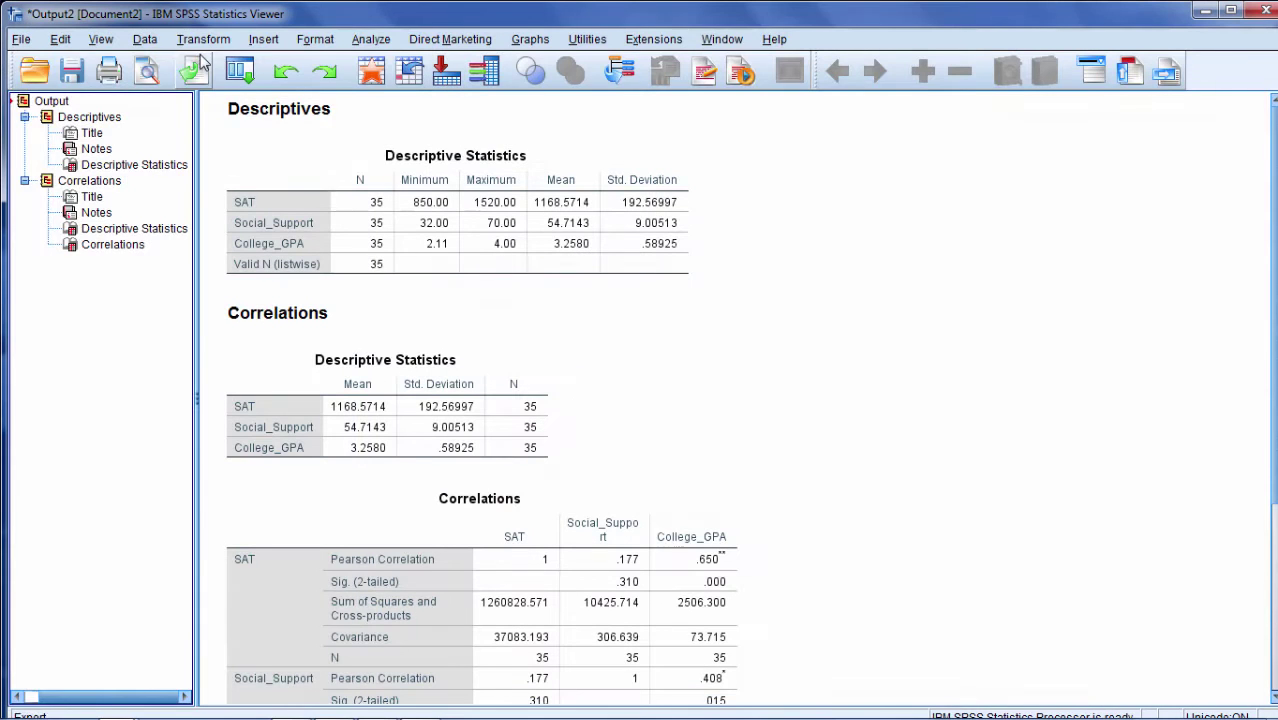
pyautogui.click(30, 41)
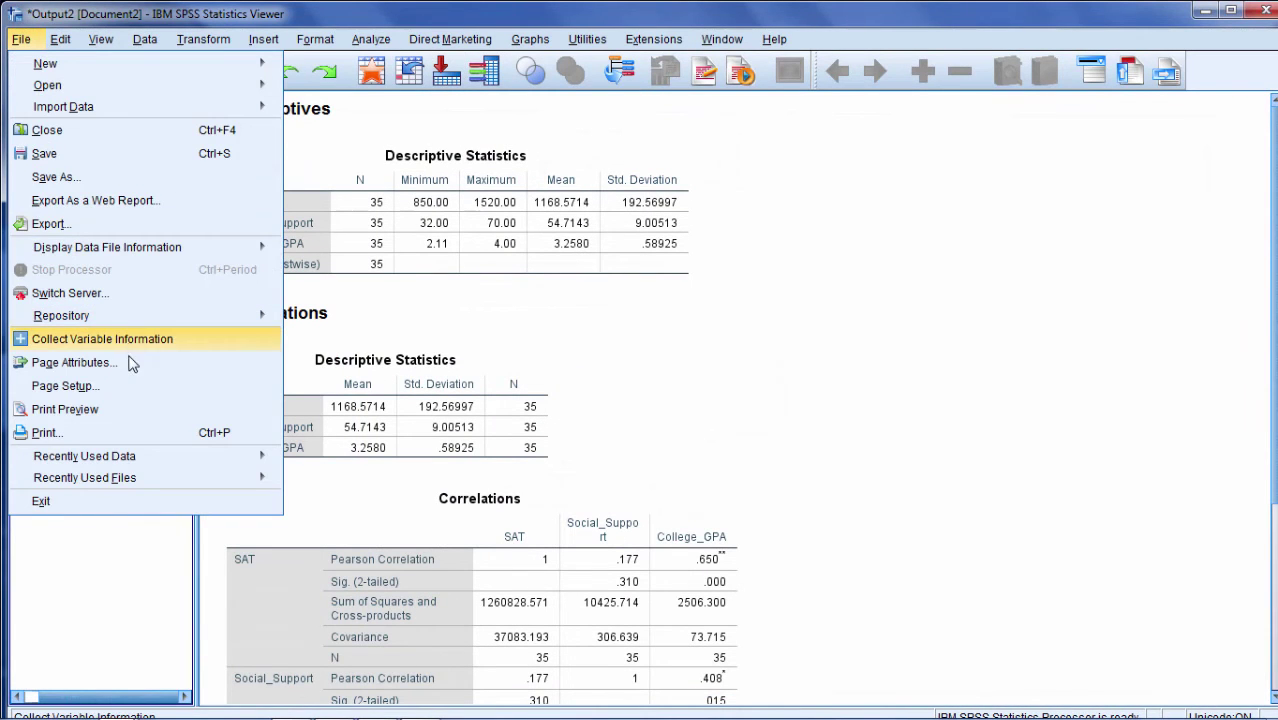
pyautogui.click(60, 362)
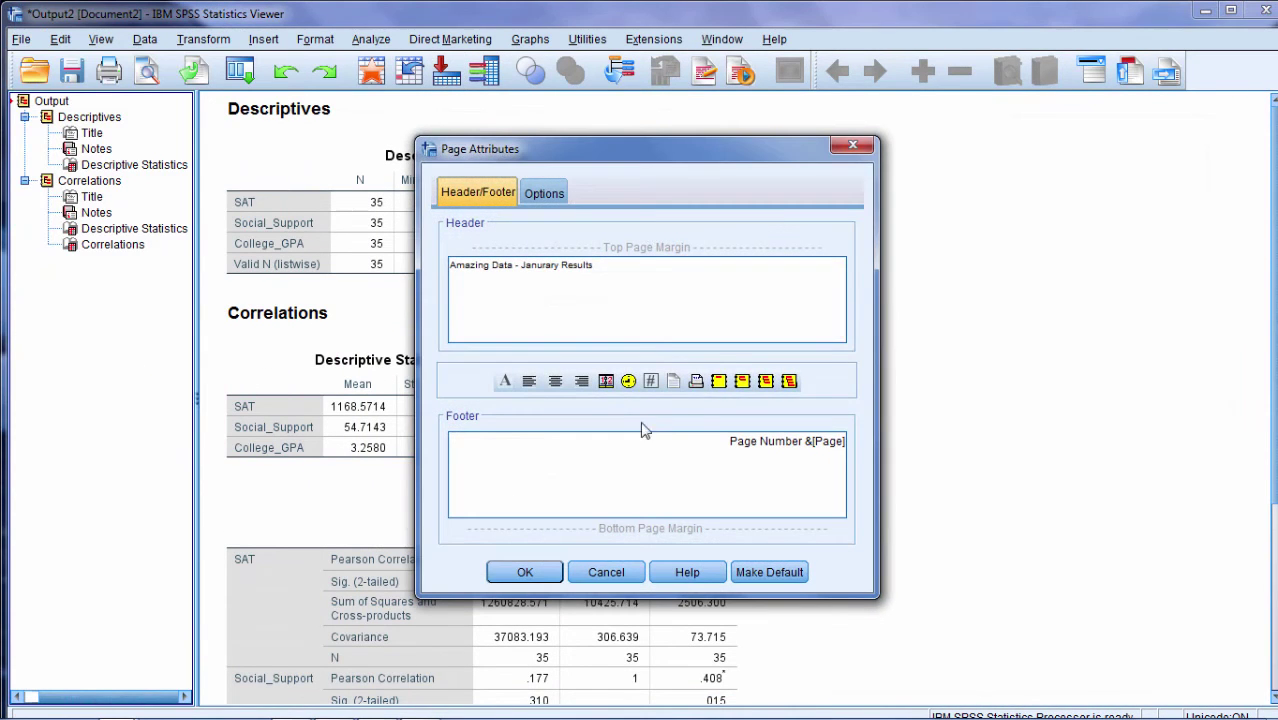
pyautogui.doubleClick(776, 442)
pyautogui.press('Delete')
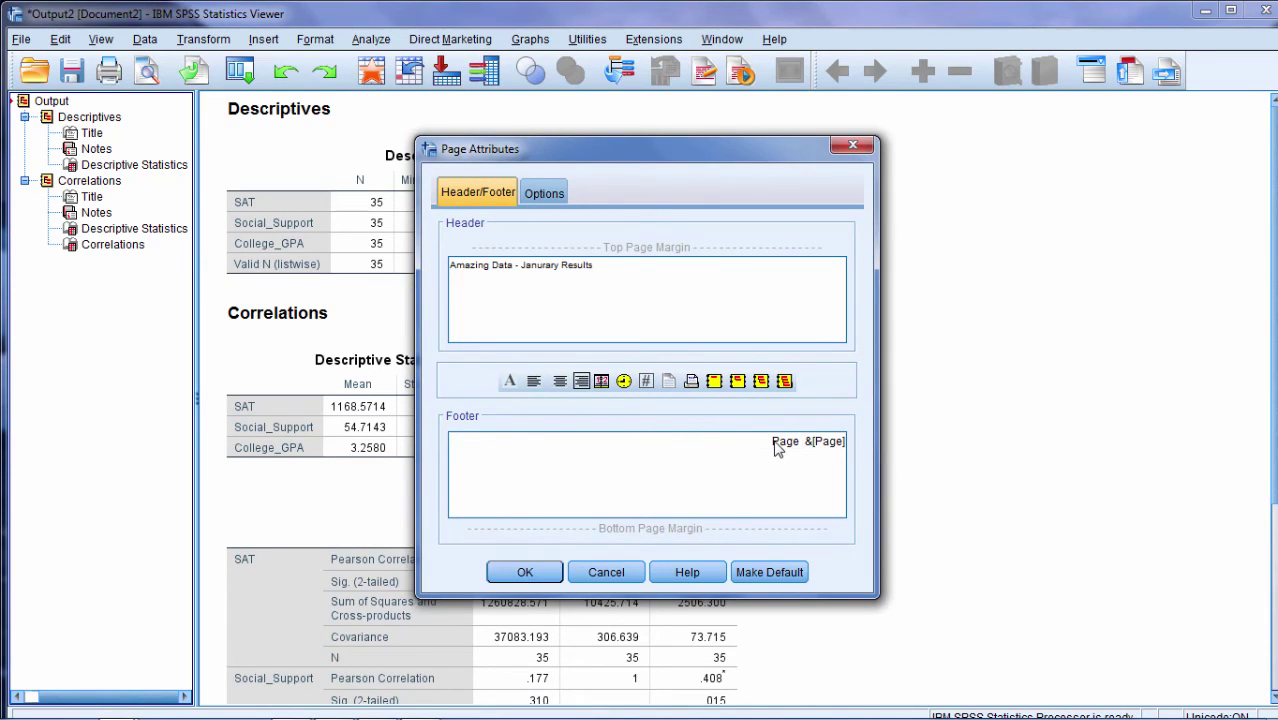
pyautogui.press('Delete')
# - Apply the 'Page &[Page]' footer, visit the Data Editor, and return to the Output2 viewer via Window
pyautogui.click(512, 576)
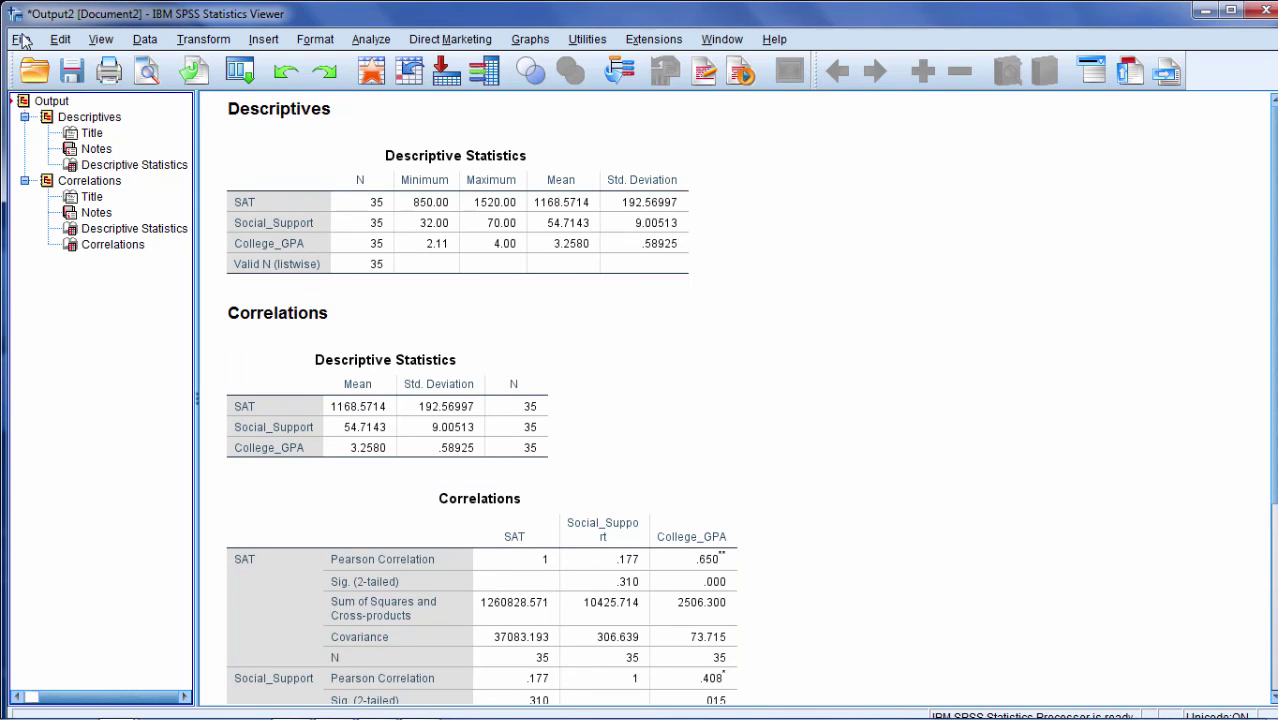
pyautogui.hotkey('alt', 'Tab')
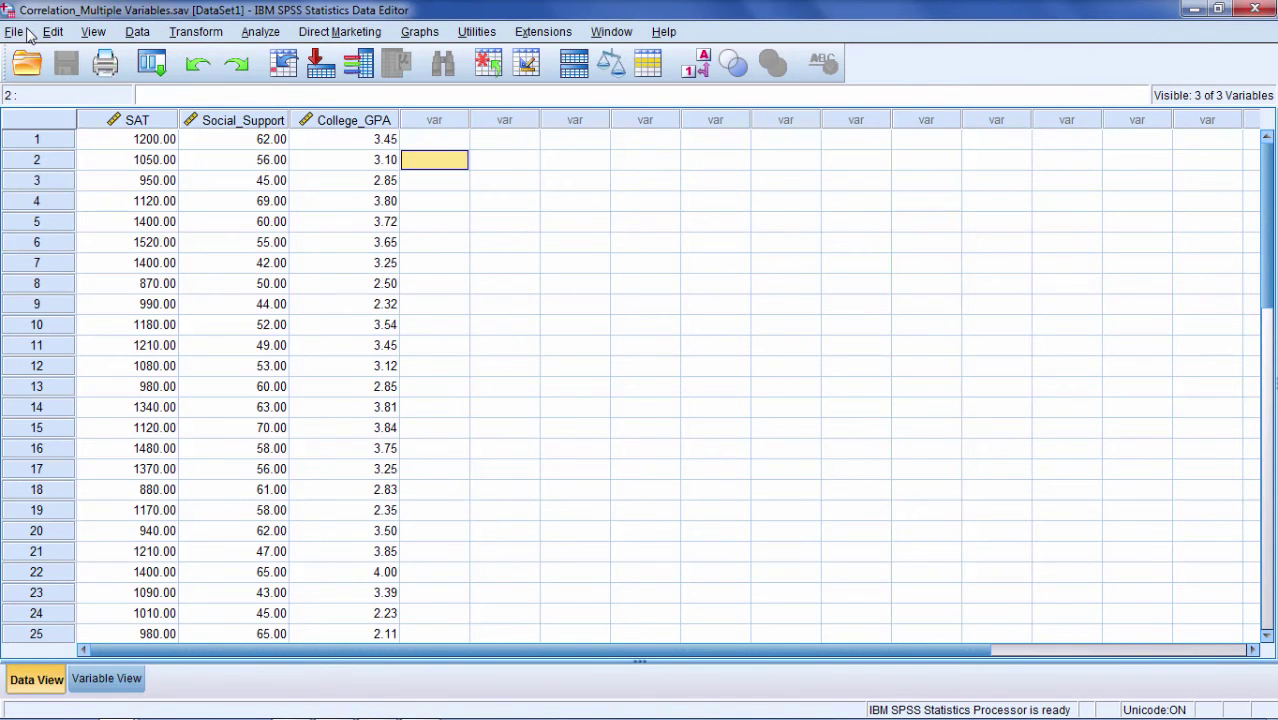
pyautogui.click(16, 32)
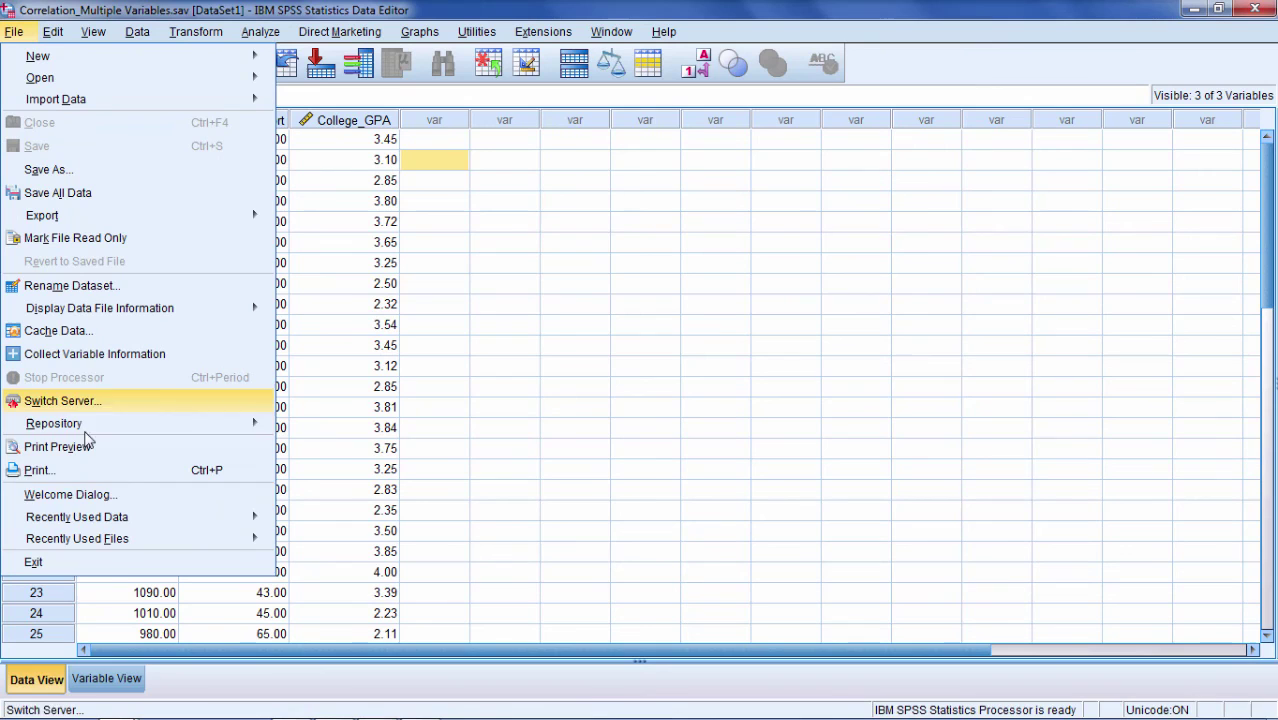
pyautogui.click(612, 31)
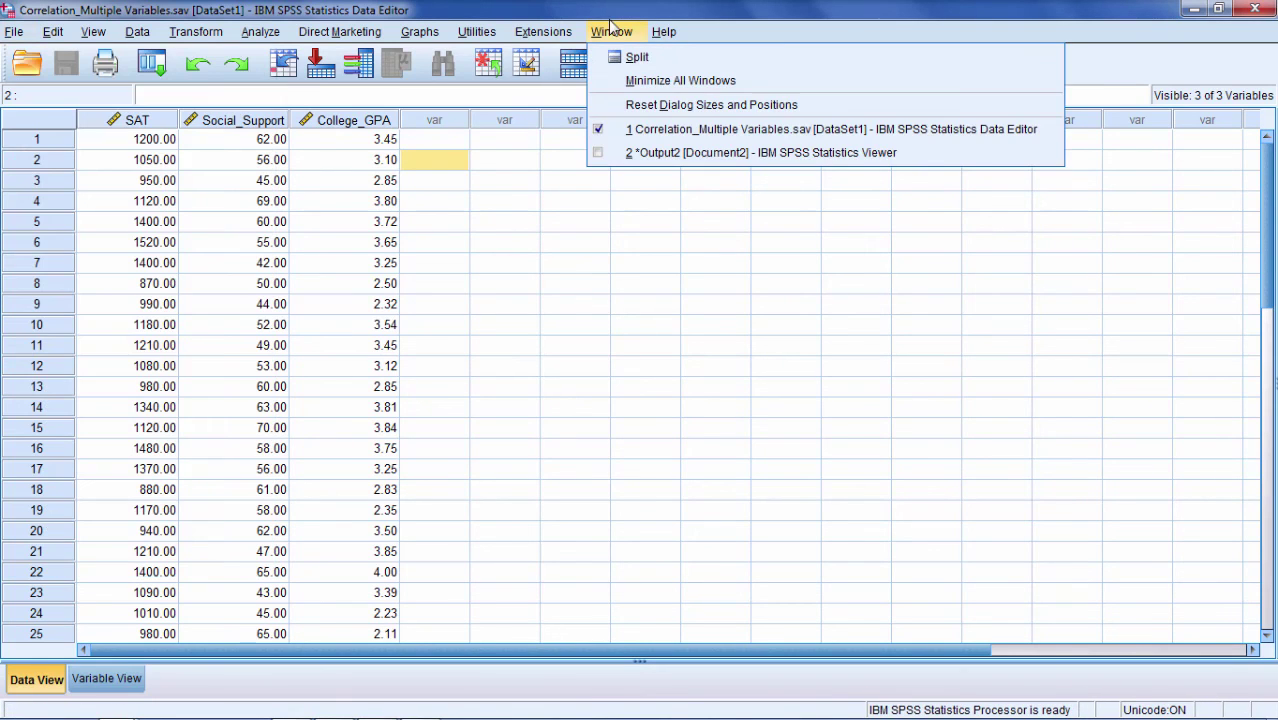
pyautogui.click(640, 153)
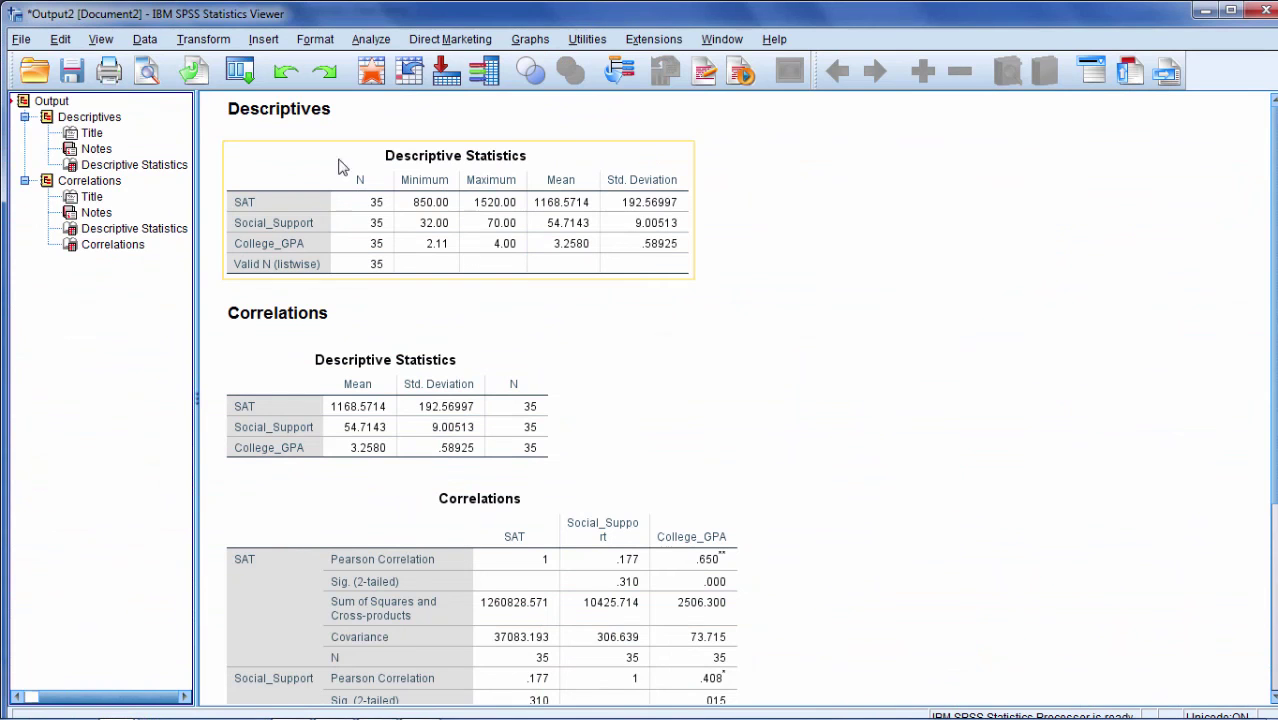
pyautogui.hotkey('alt', 'f')
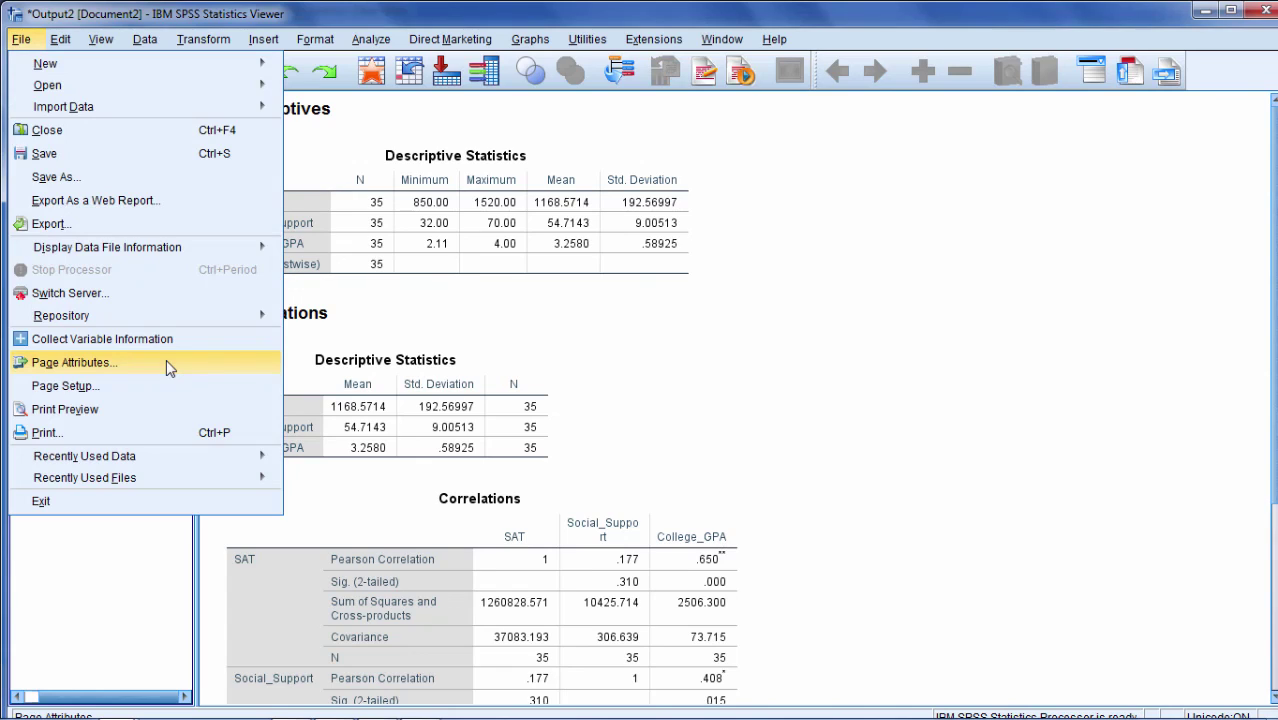